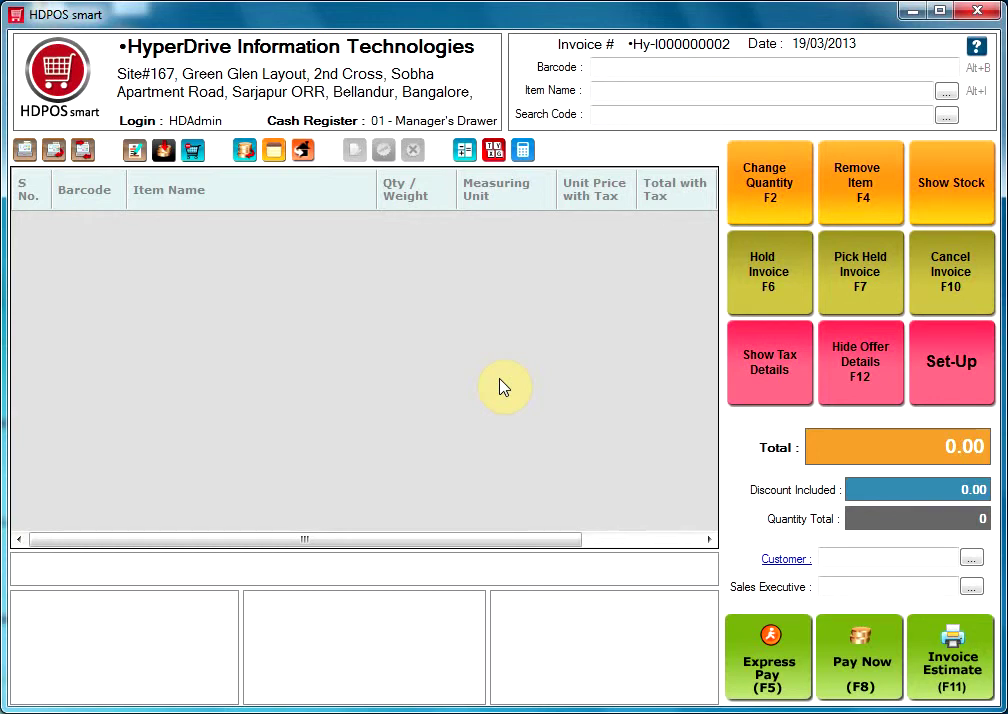
Open System Setting from page 3 of the Set-Up area
click(936, 363)
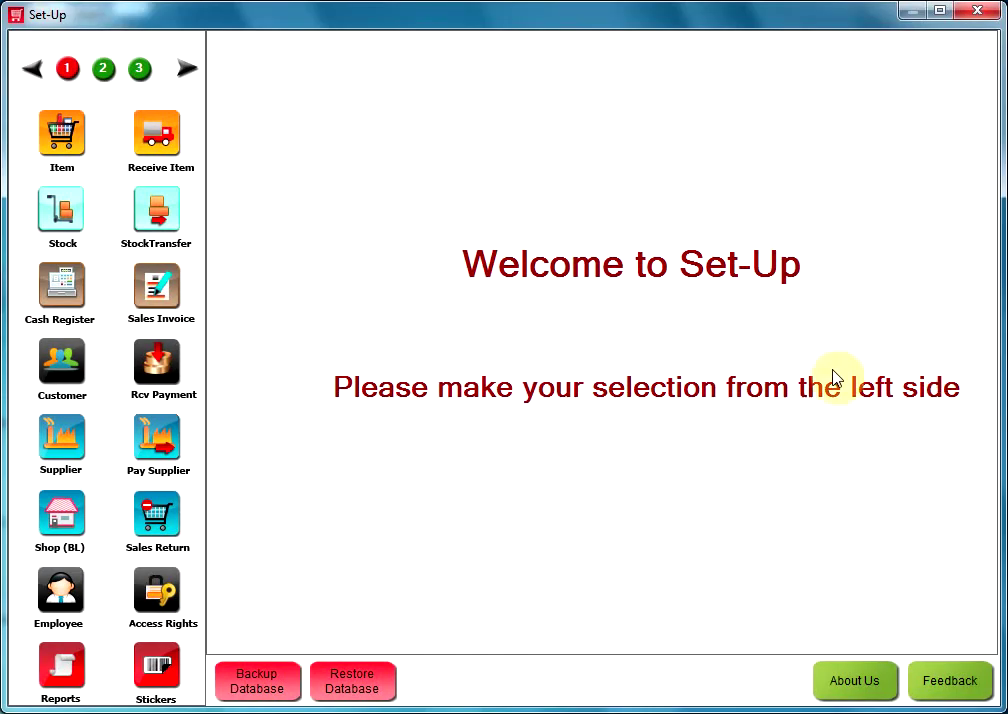
click(141, 70)
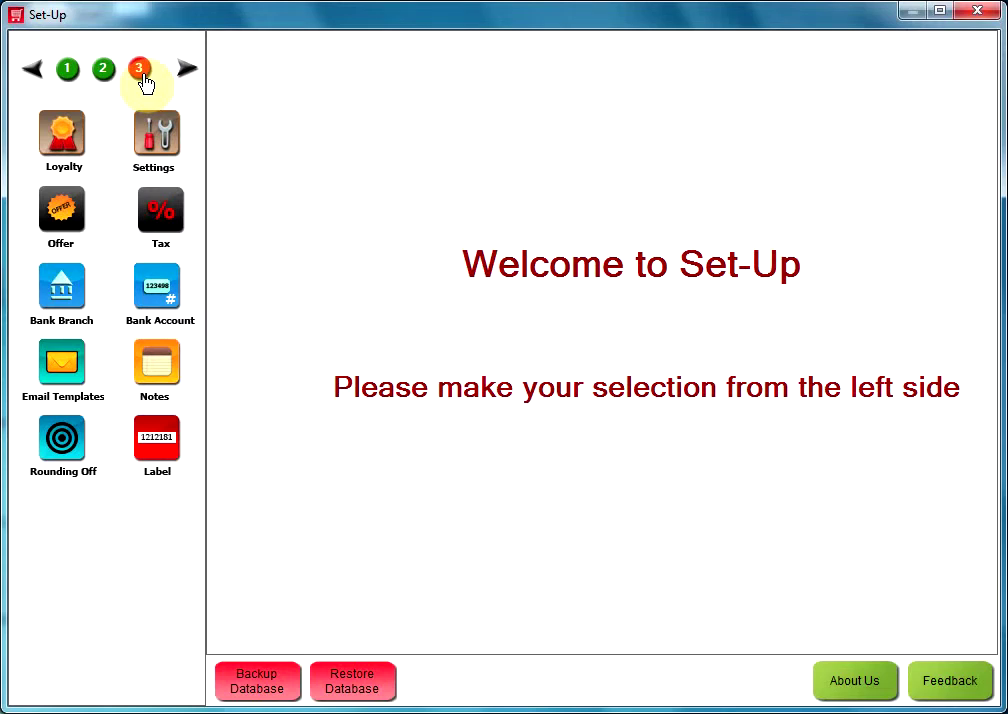
click(155, 139)
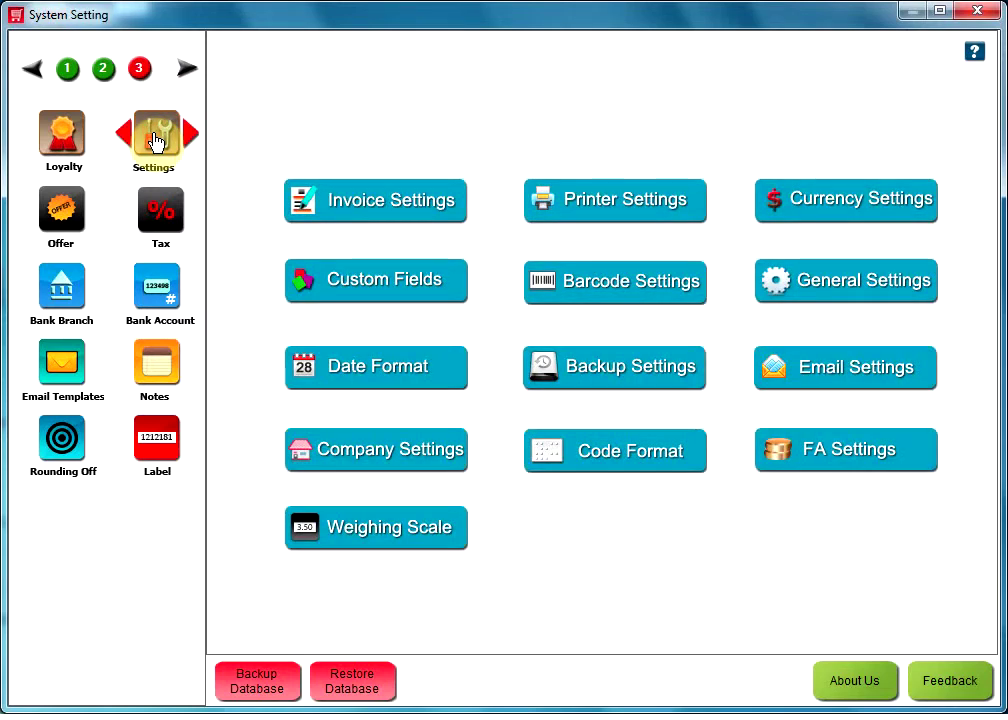
In Invoice Settings, require a sales executive, keep negative-stock warnings, hide offer details, and email invoices
click(410, 203)
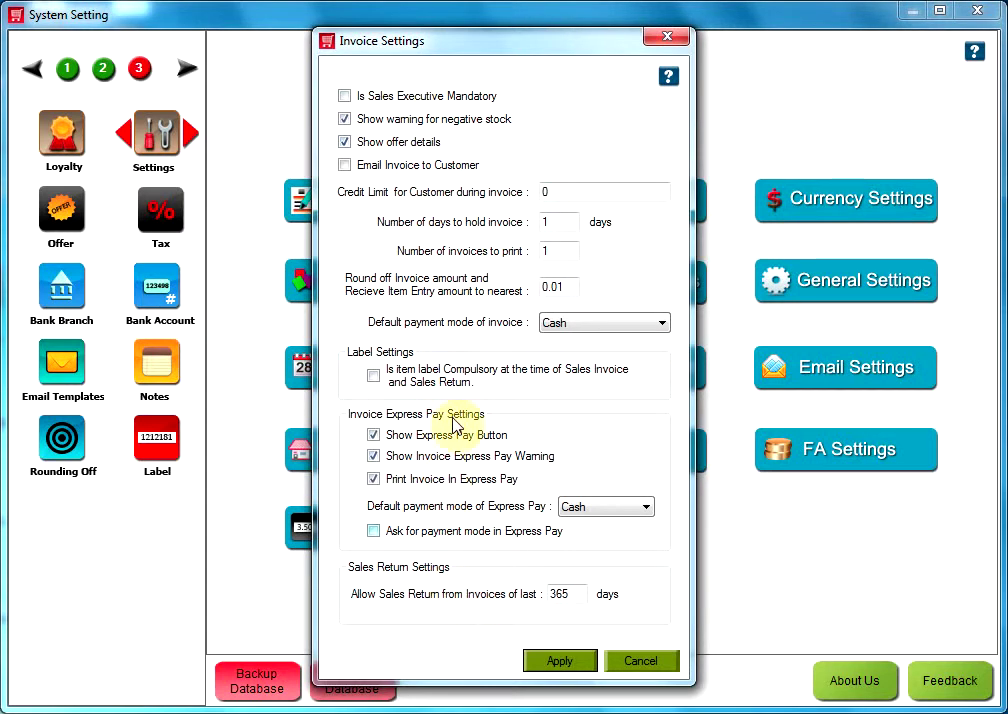
click(345, 96)
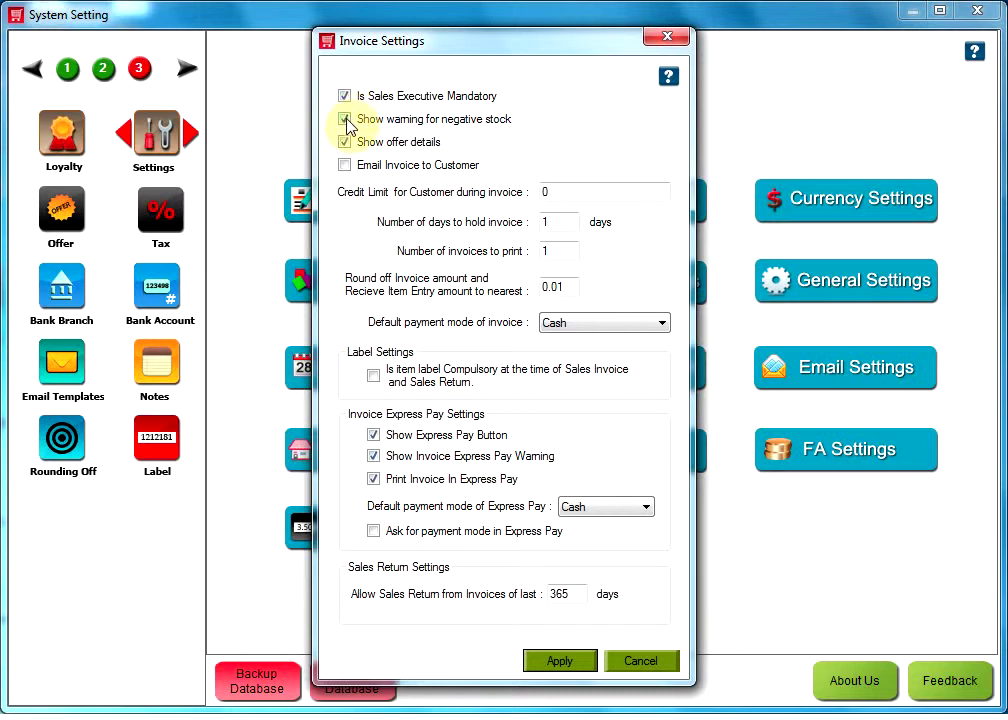
click(345, 120)
click(346, 121)
click(345, 121)
click(346, 143)
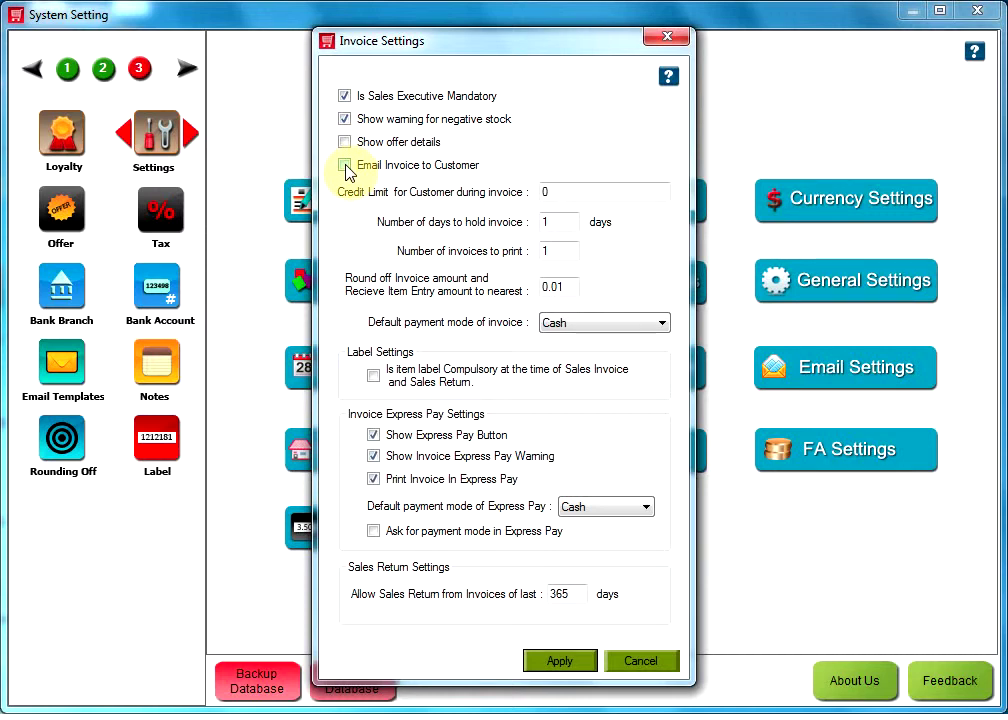
click(345, 166)
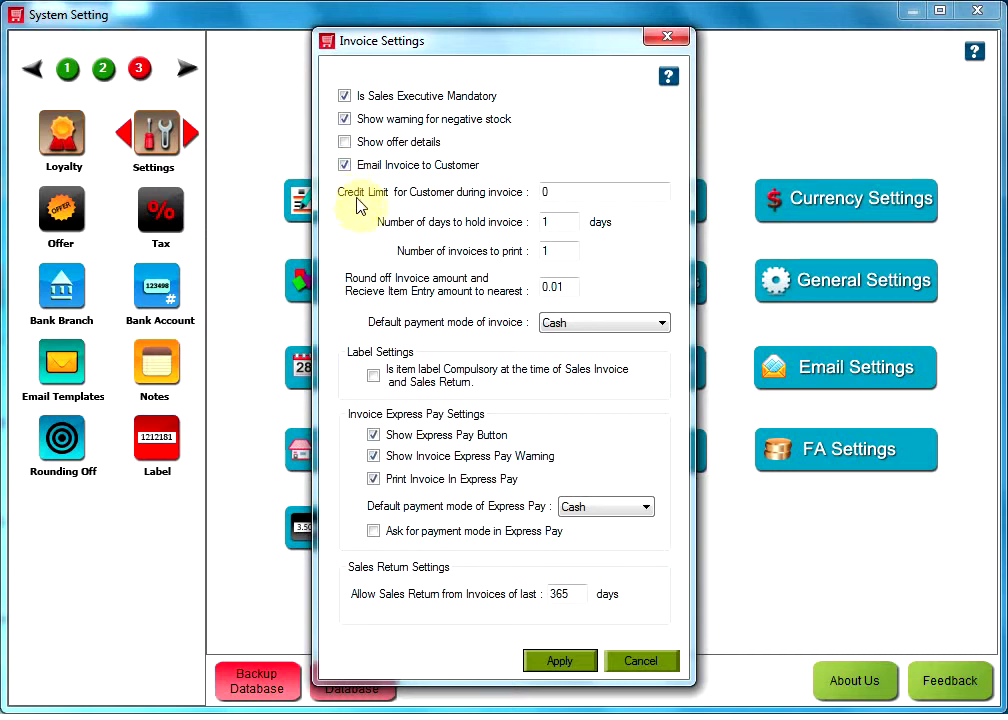
double_click(557, 191)
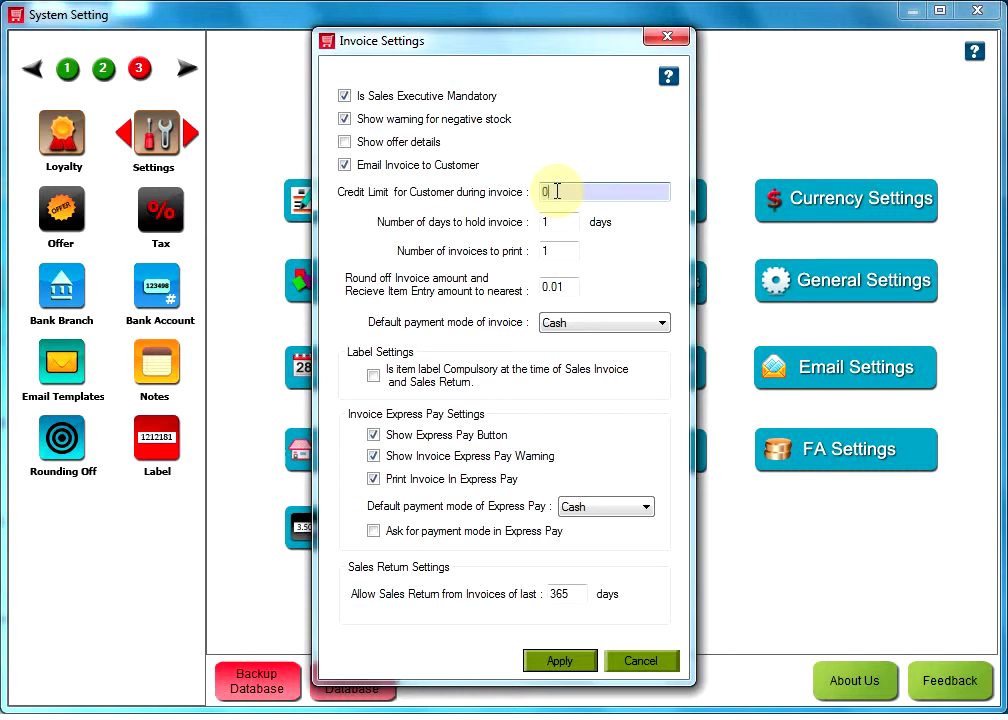
Enter credit limit 1000, 10 days to hold invoices, and 2 invoices to print
text(100)
key(BackSpace)
key(BackSpace)
key(BackSpace)
key(BackSpace)
text(1000)
click(557, 191)
text(1000)
click(558, 220)
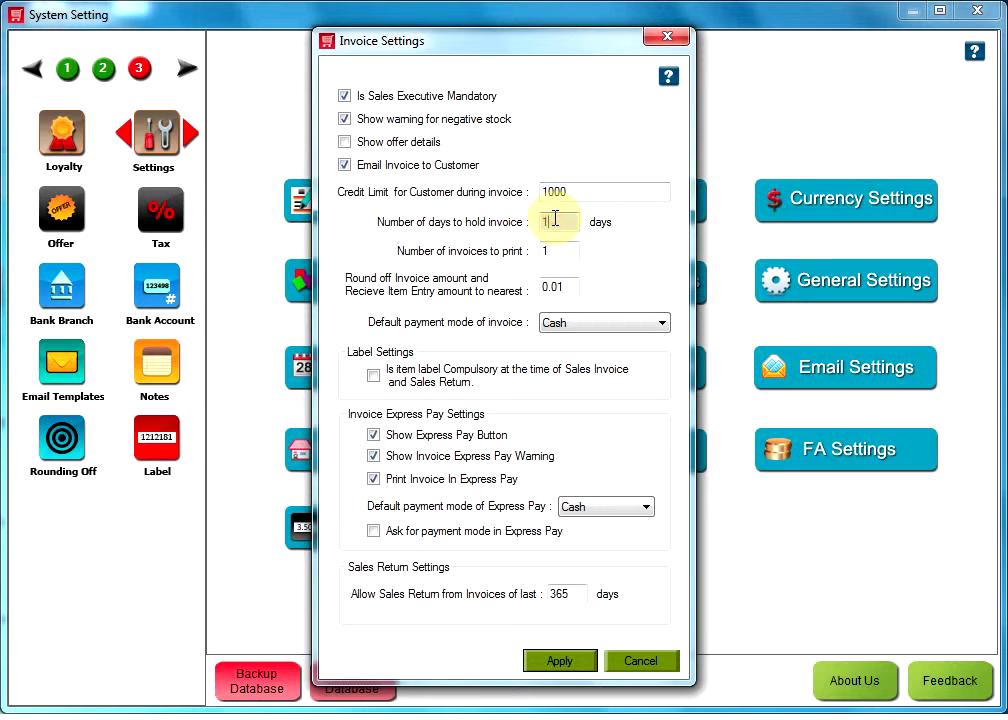
text(0)
click(551, 248)
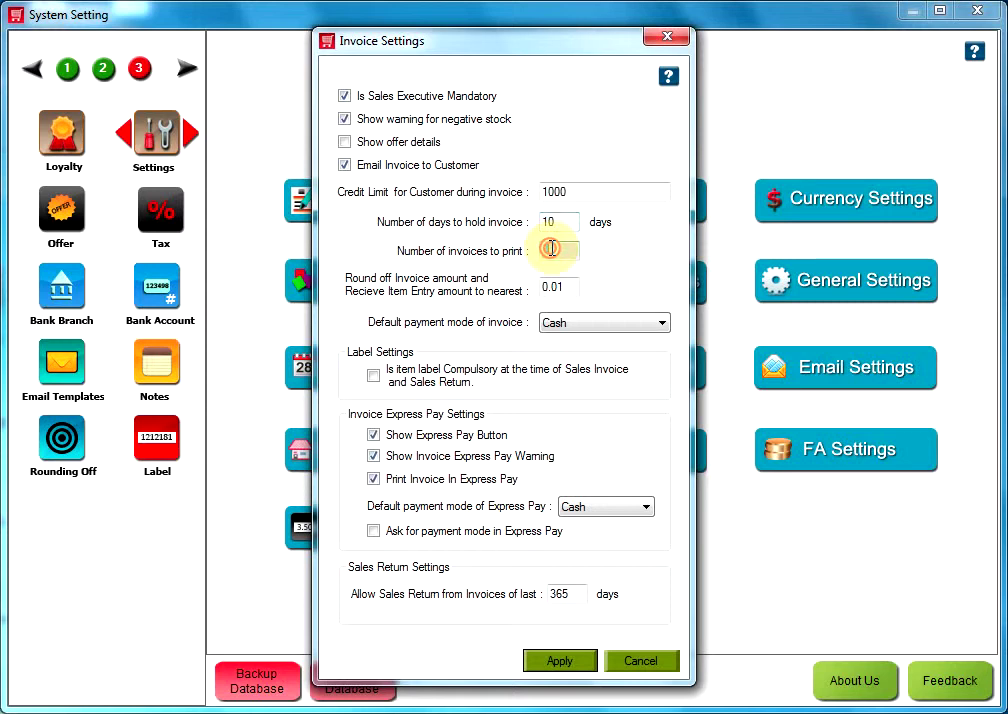
text(2)
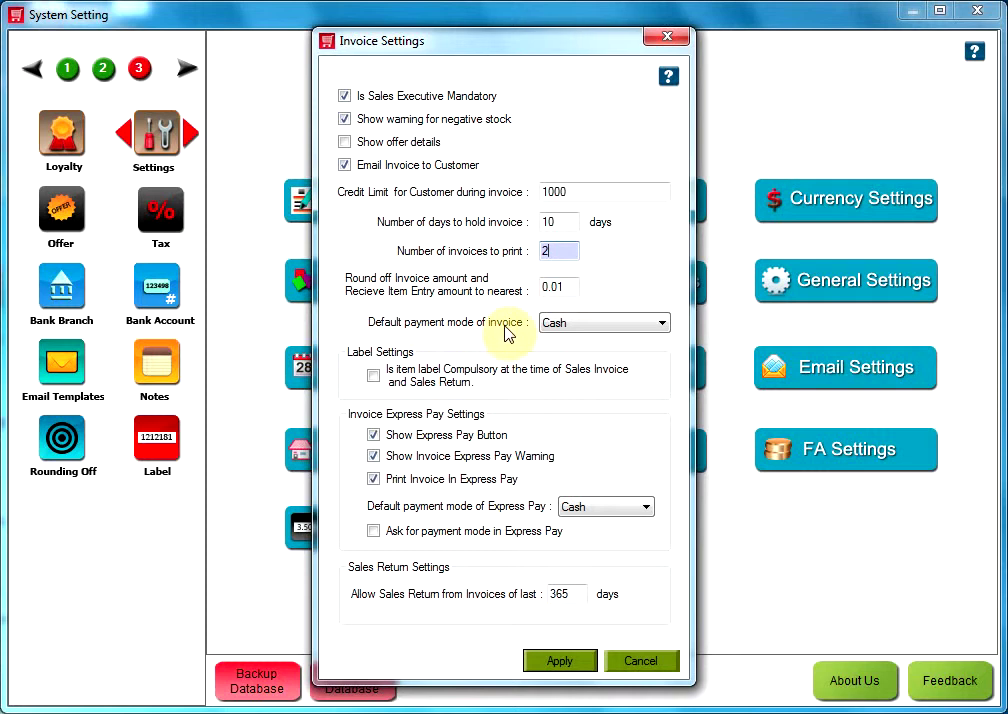
click(657, 325)
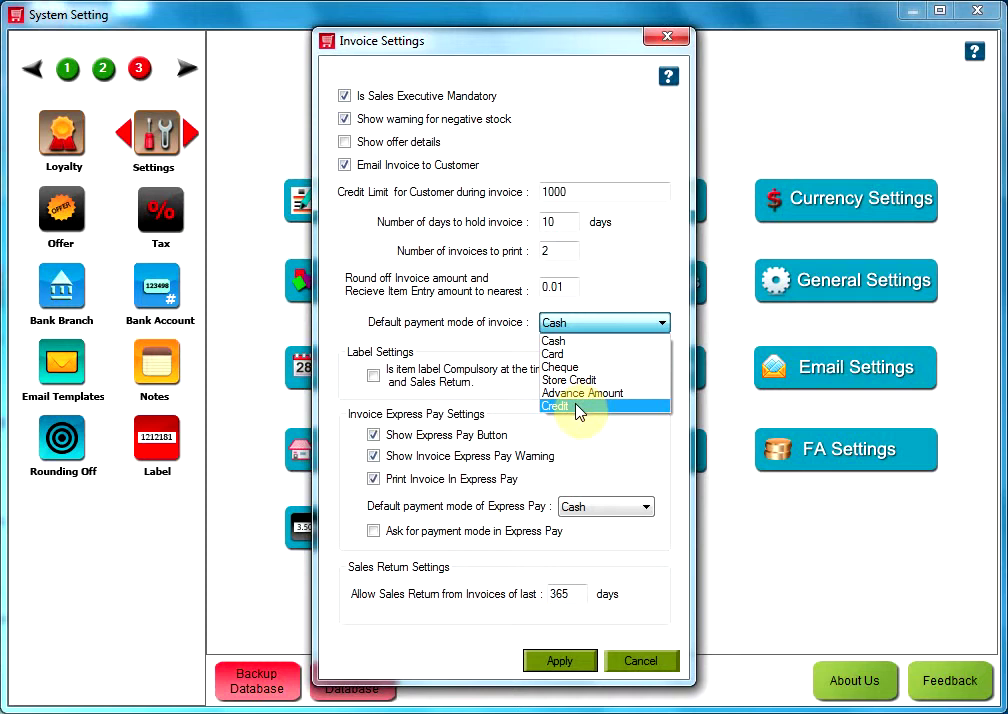
Choose Card as the default invoice payment mode, leaving Is item label Compulsory unticked
click(568, 354)
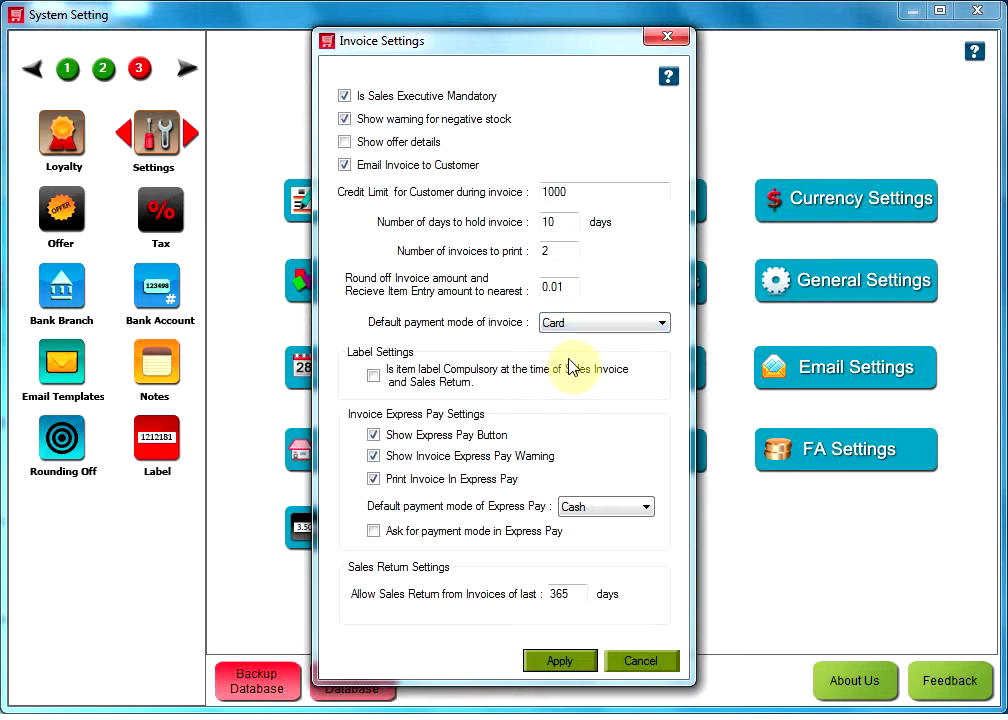
click(378, 381)
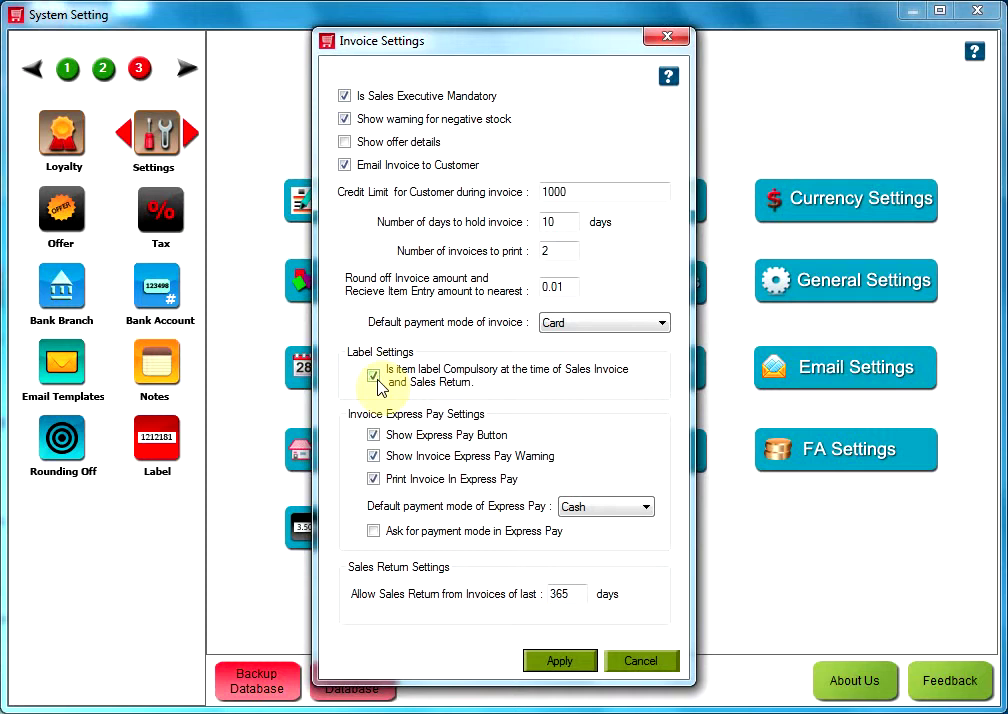
click(374, 377)
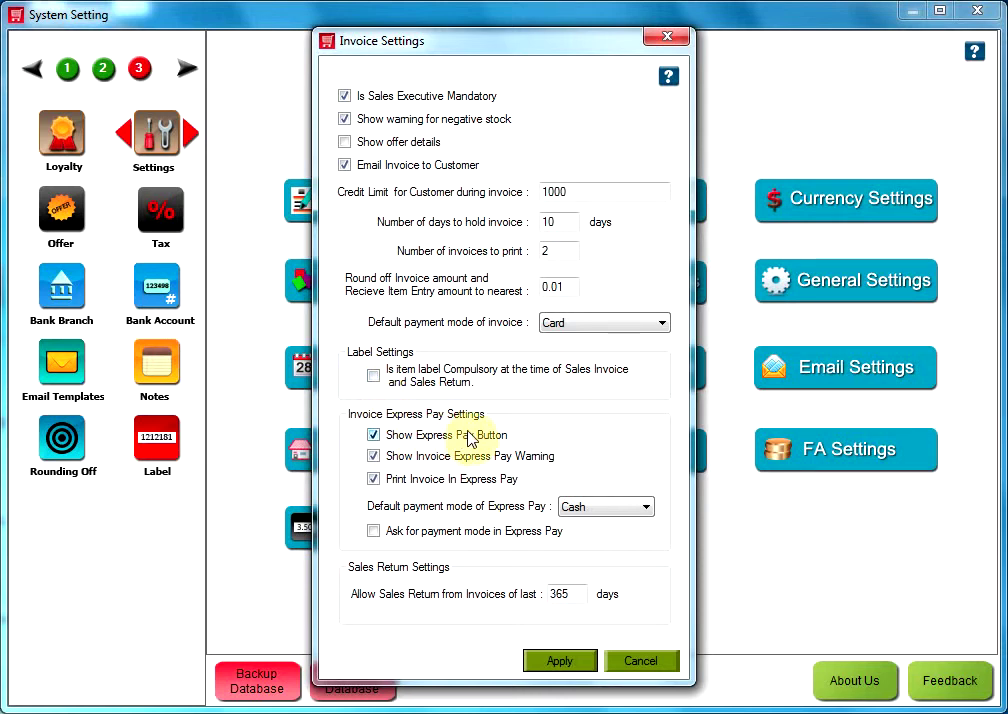
click(373, 440)
click(373, 438)
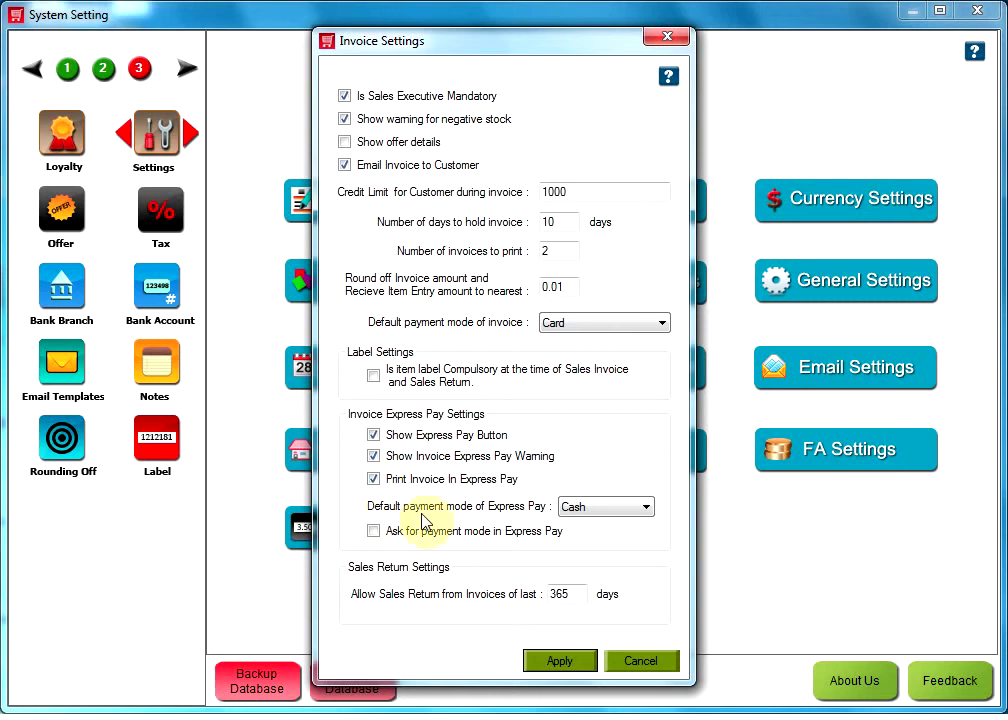
click(646, 508)
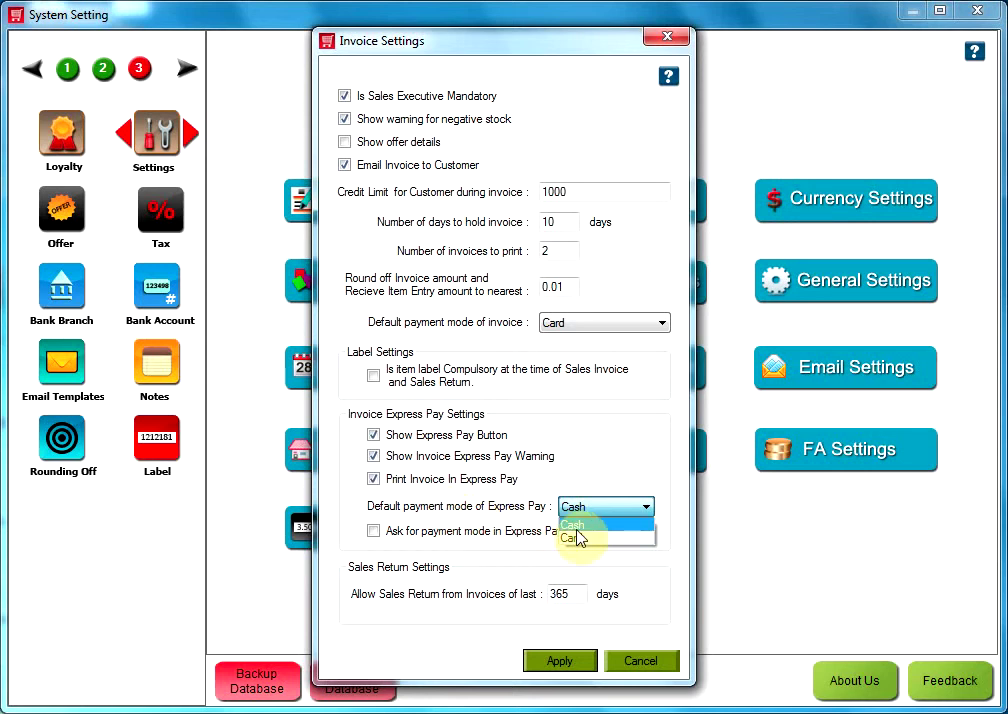
click(574, 525)
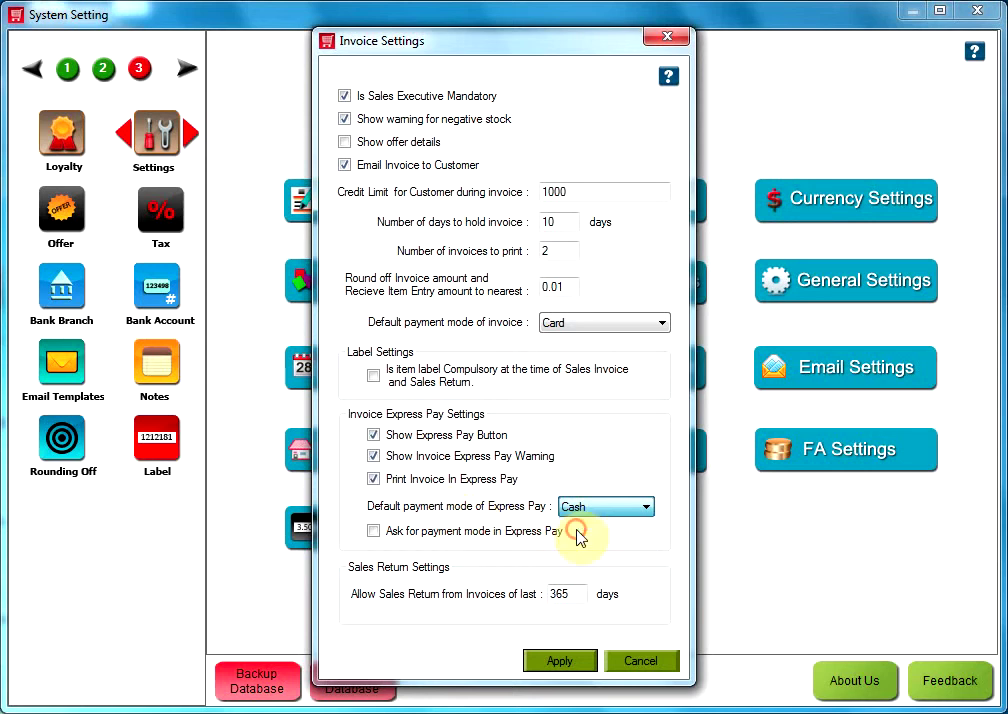
click(374, 532)
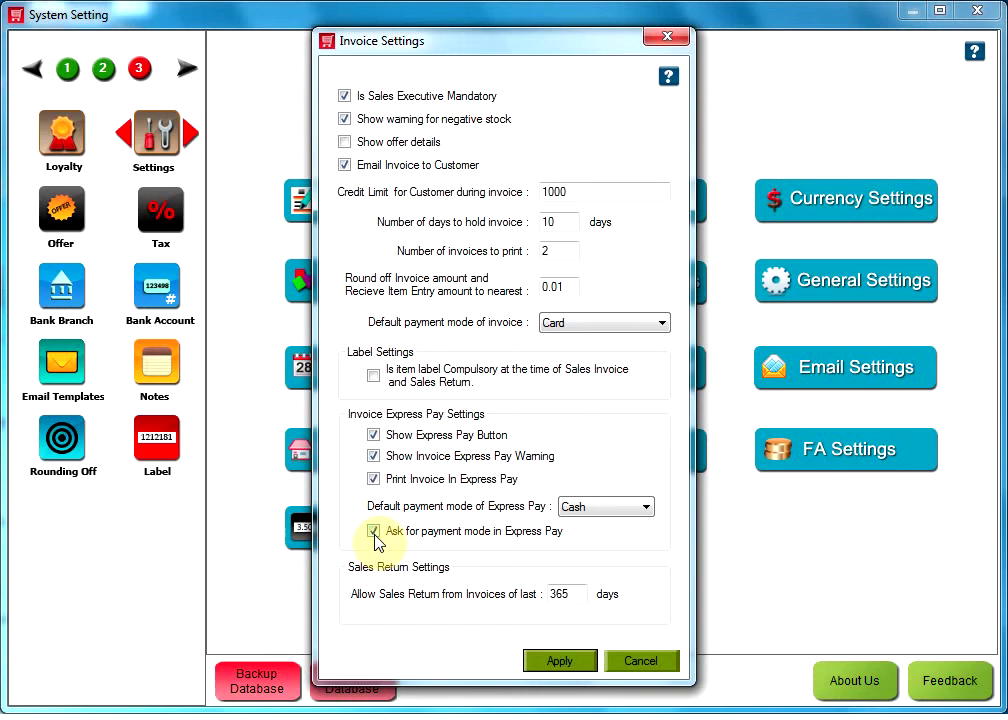
click(374, 534)
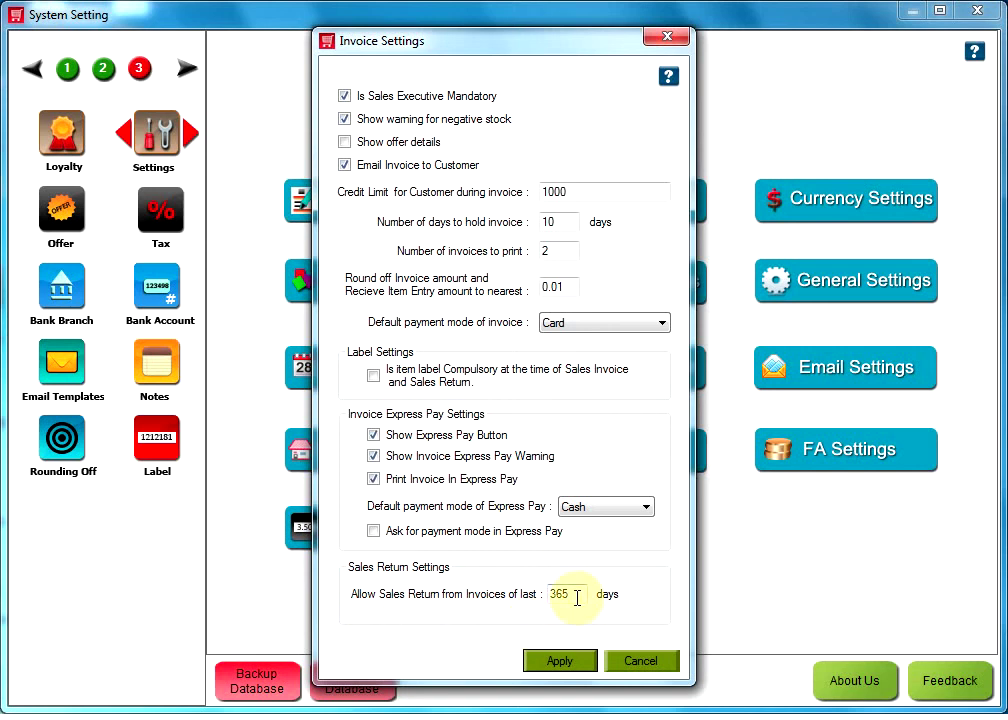
drag(575, 600, 551, 596)
Set Sales Return days to 50 and apply the invoice settings
text(50)
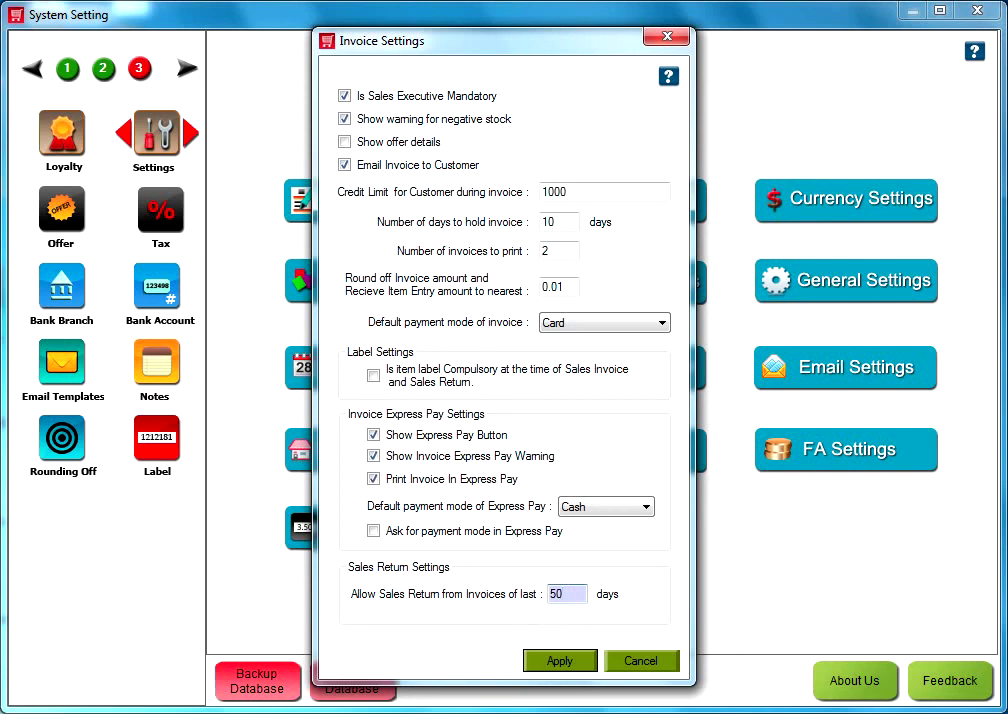
click(556, 661)
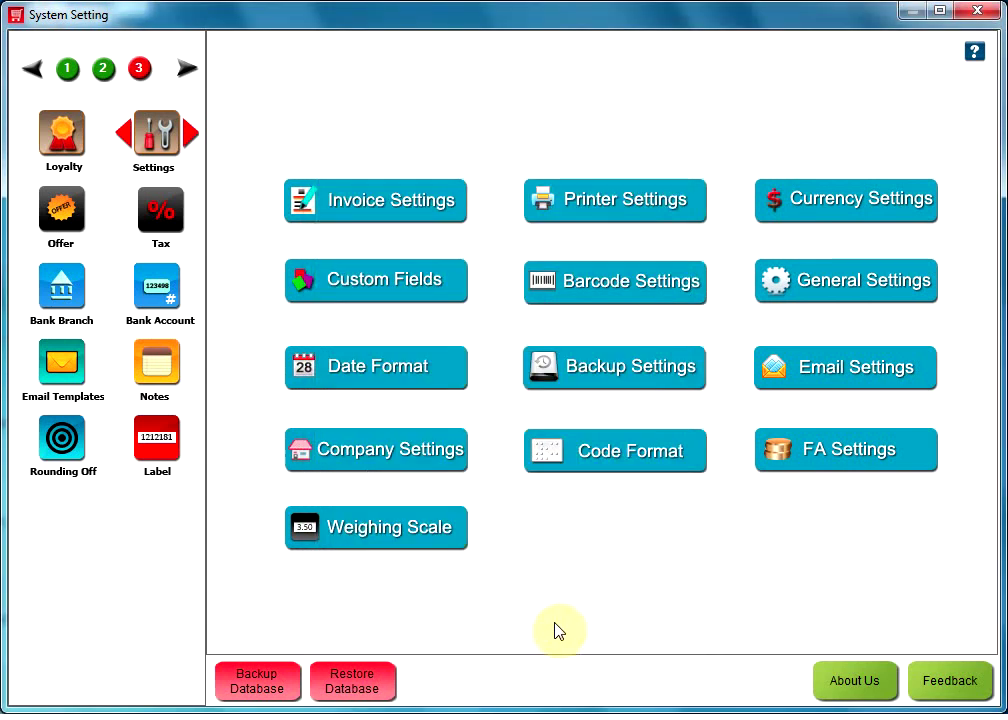
Close System Setting and confirm the login prompt to restart HDPOS smart
click(970, 10)
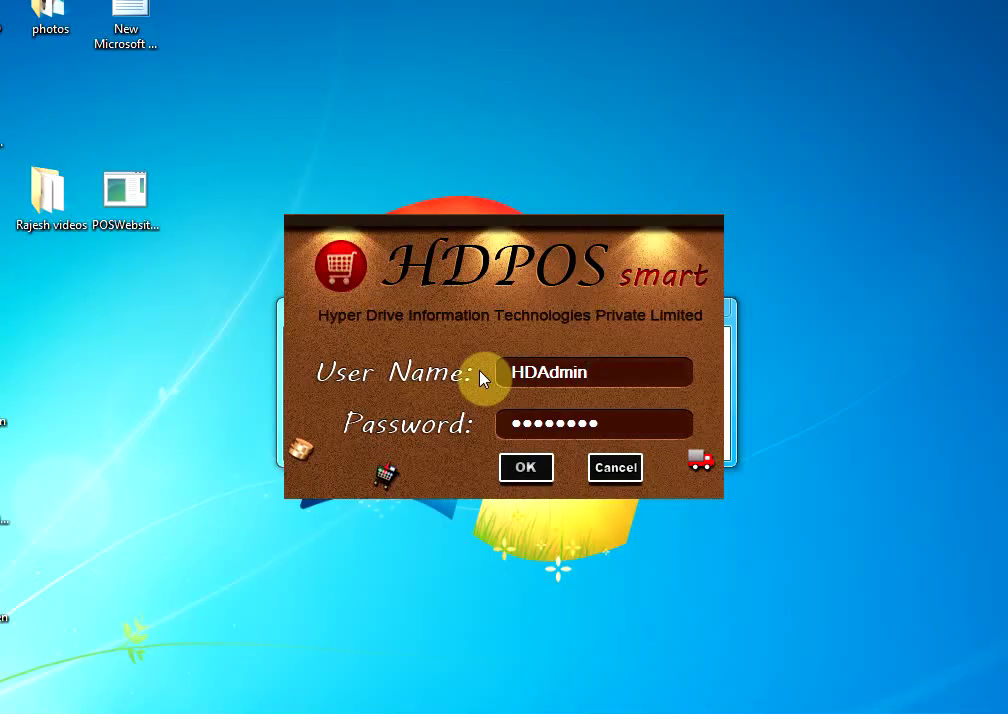
click(537, 470)
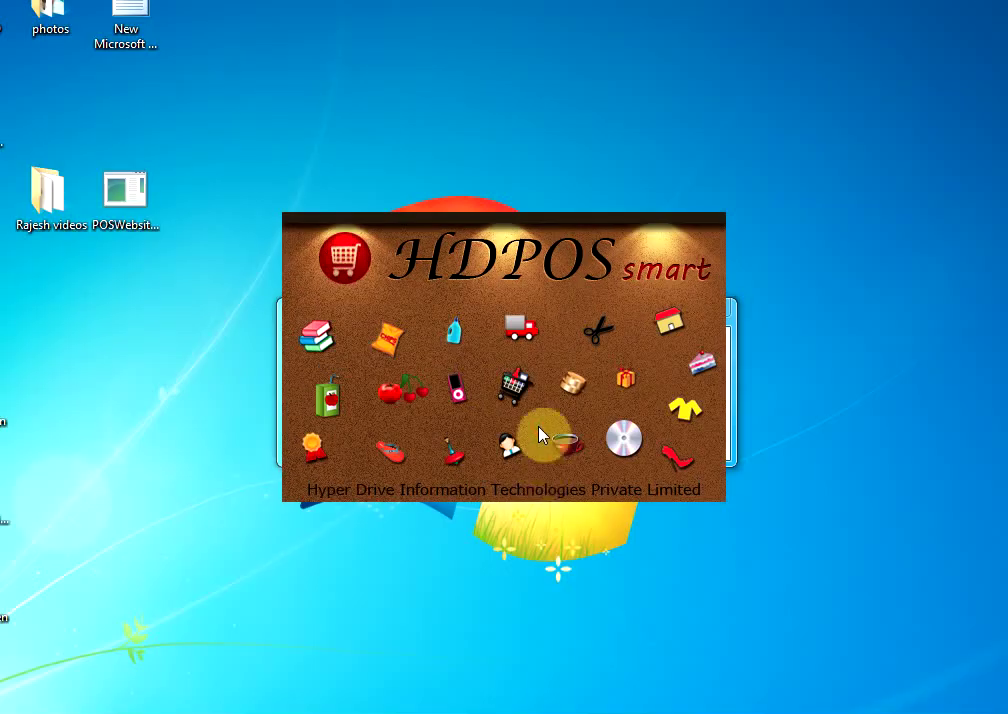